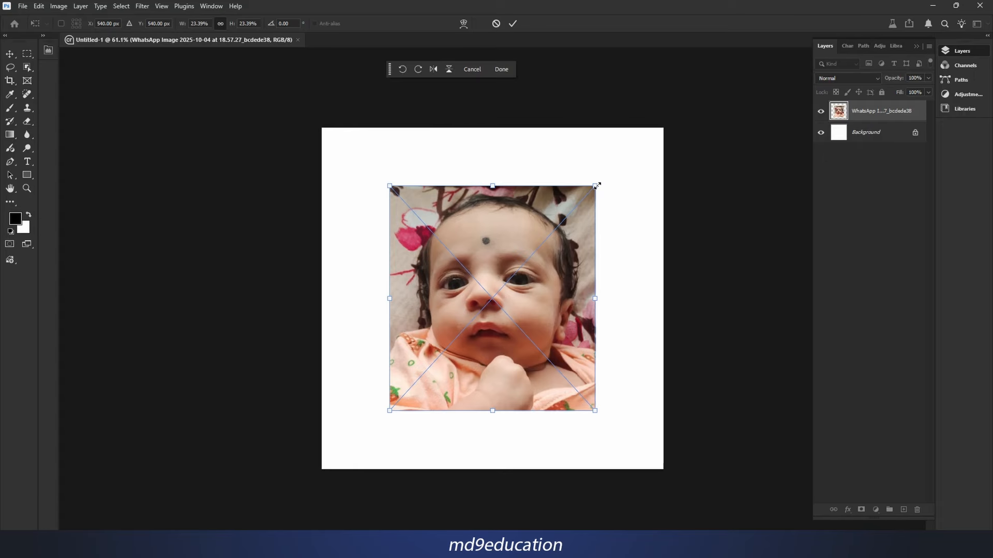
# Commit the placed photo and run Generative Fill over the entire canvas with the pasted newborn-in-woven-basket prompt, using Gemini 2.5 (Nano Banana).
pyautogui.press('Return')
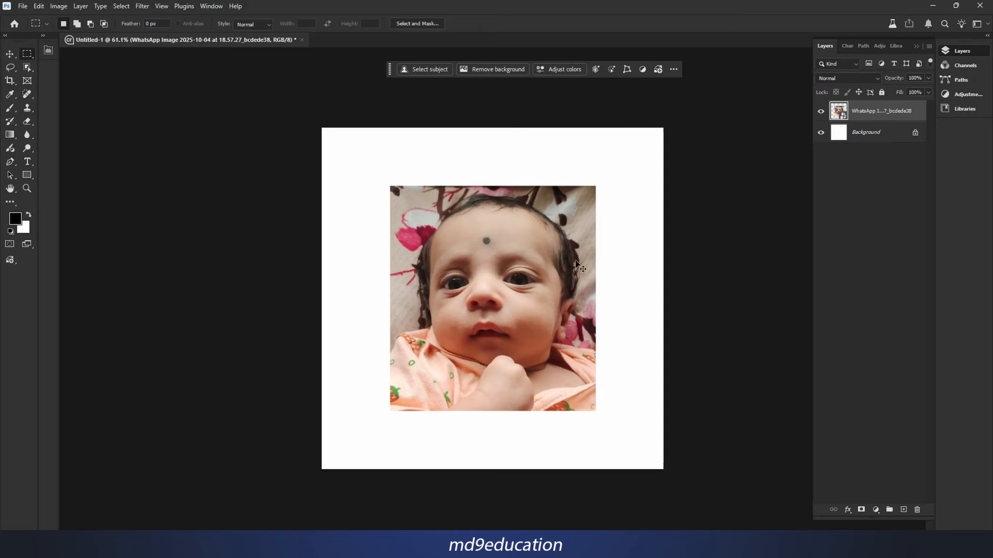
pyautogui.hotkey('ctrl', 'a')
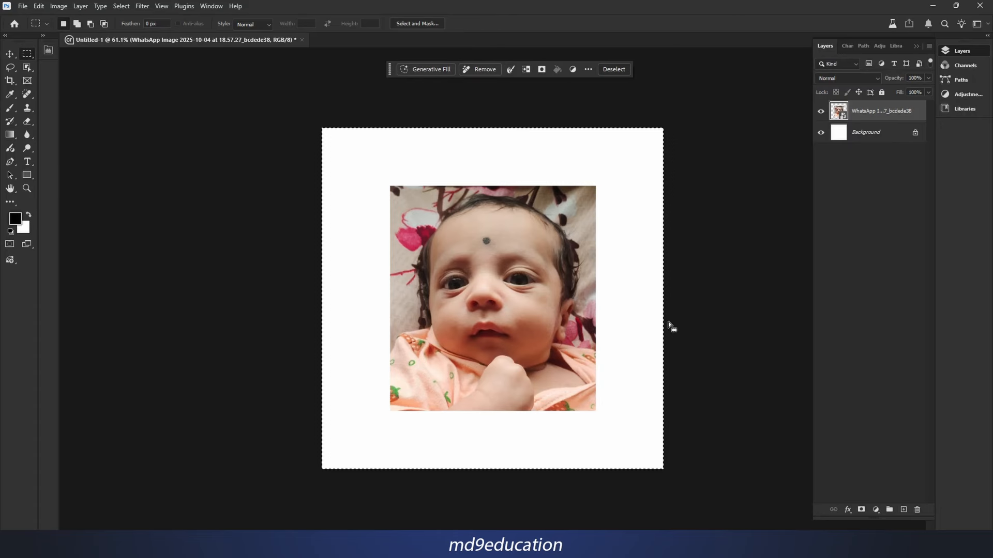
pyautogui.click(443, 68)
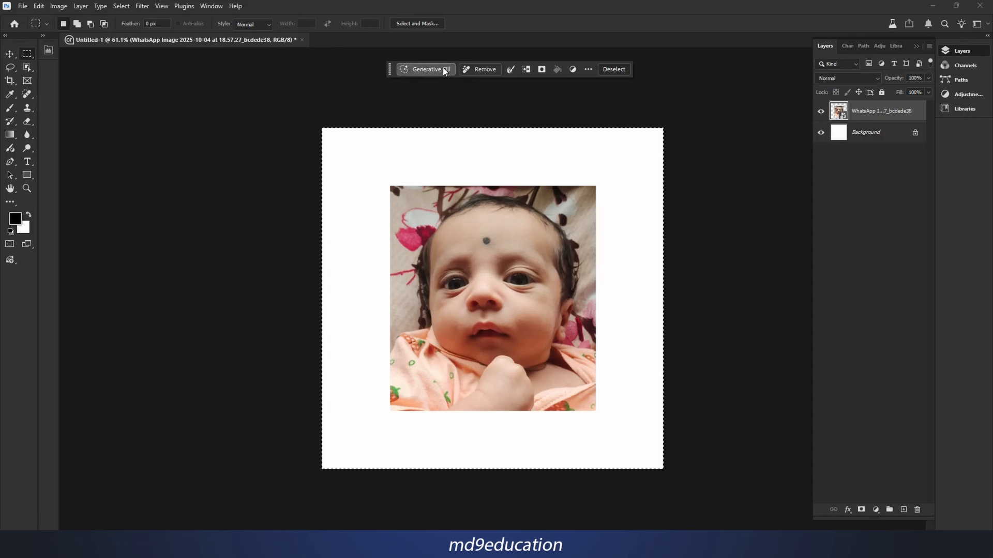
pyautogui.hotkey('ctrl', 'v')
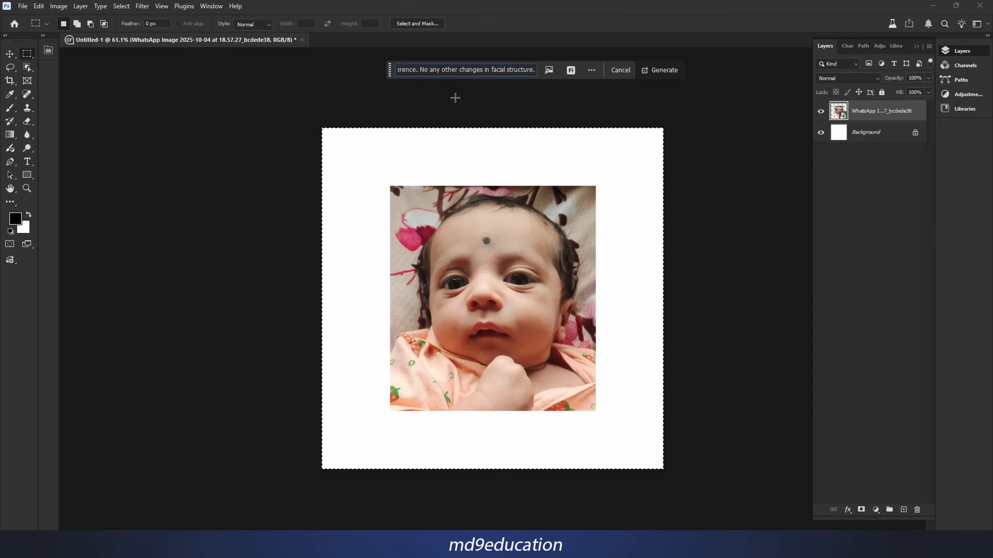
pyautogui.click(570, 70)
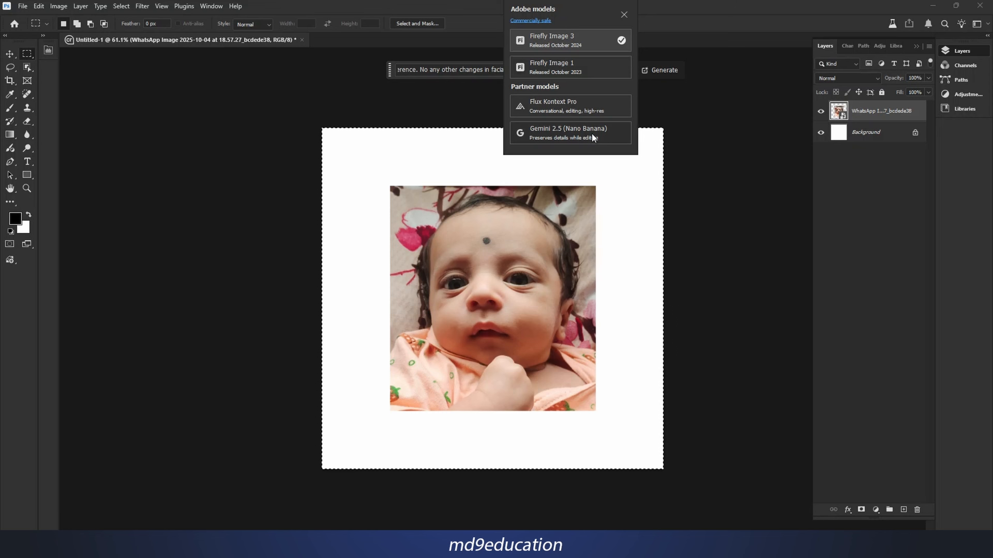
pyautogui.click(617, 136)
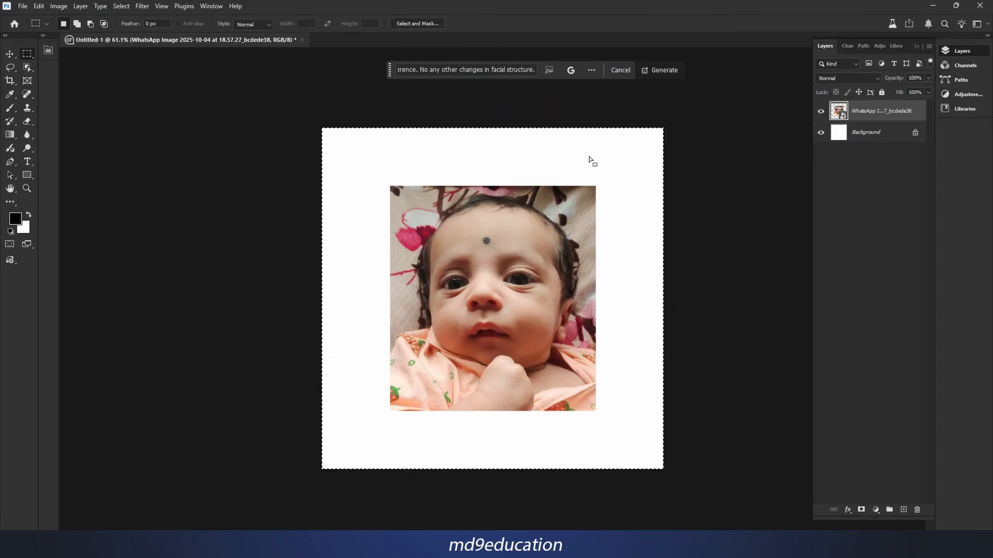
pyautogui.click(667, 70)
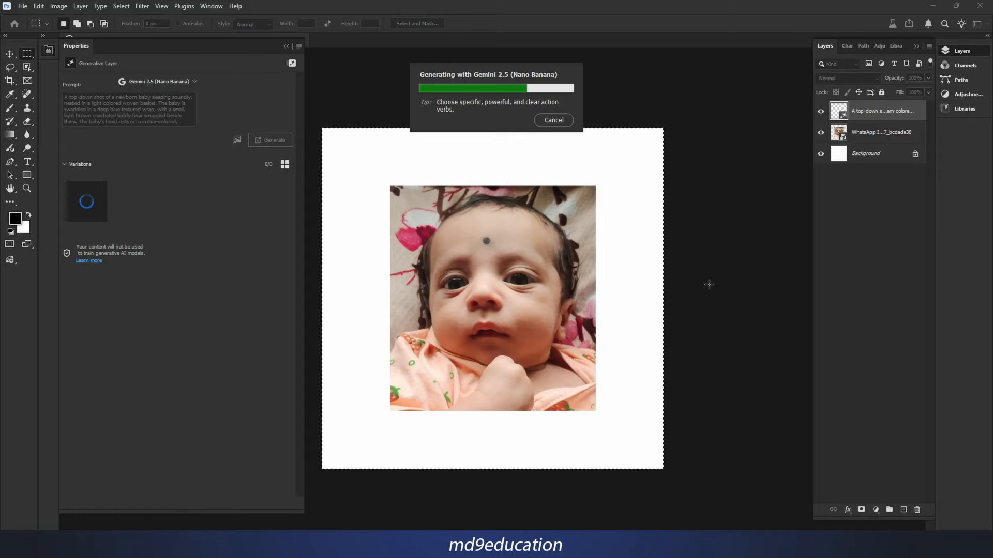
# Inspect the generated image up close and compare it with the original photo by toggling the generated layer's visibility.
pyautogui.scroll(5, 551, 243)
pyautogui.scroll(2, 552, 243)
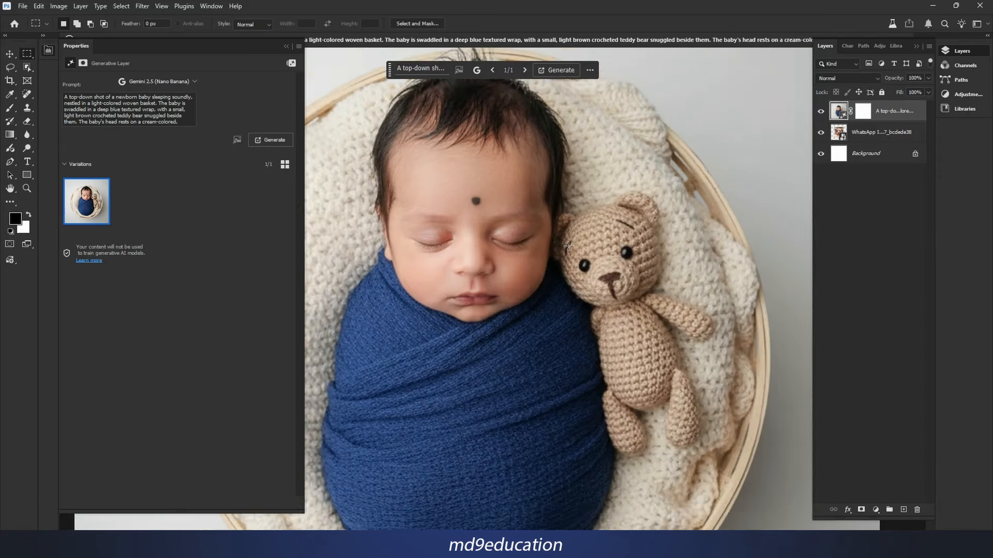
pyautogui.scroll(-2, 565, 225)
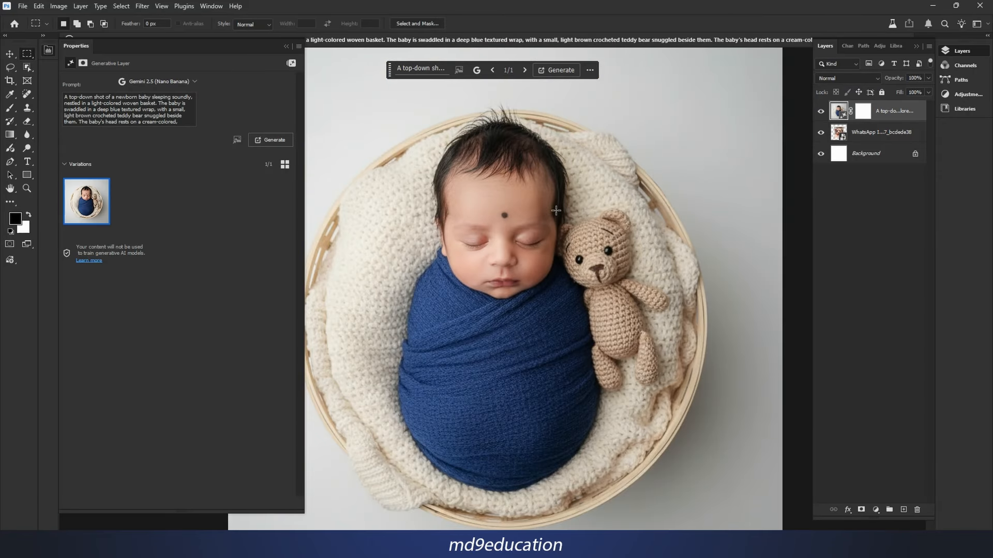
pyautogui.scroll(-2, 557, 199)
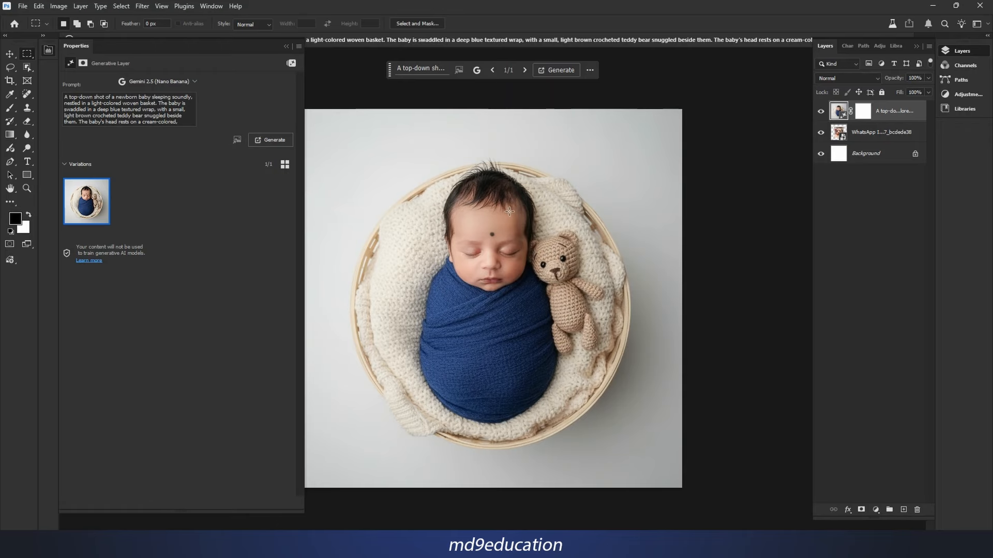
pyautogui.click(821, 111)
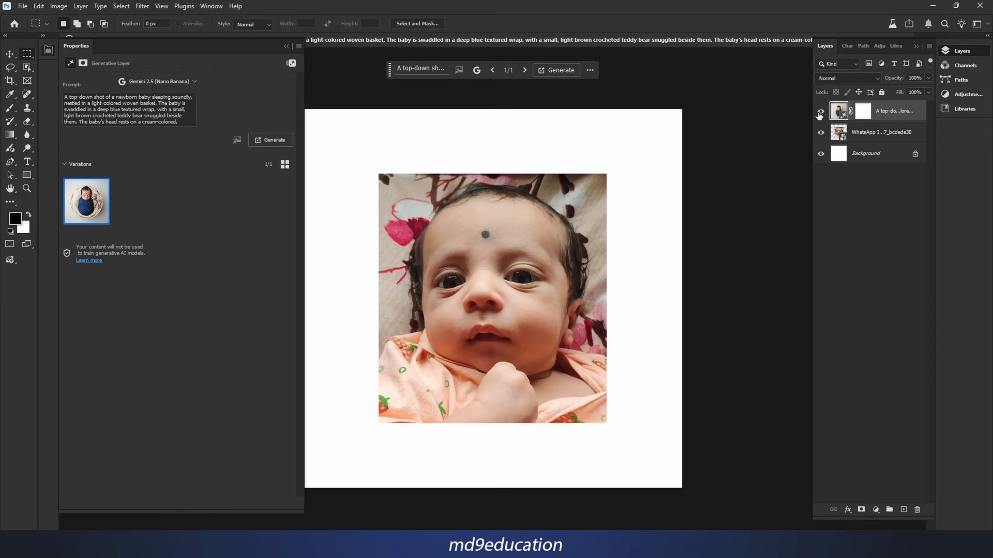
pyautogui.click(819, 114)
pyautogui.click(819, 114)
pyautogui.click(818, 115)
pyautogui.click(818, 116)
pyautogui.click(819, 113)
pyautogui.hotkey('ctrl', '-')
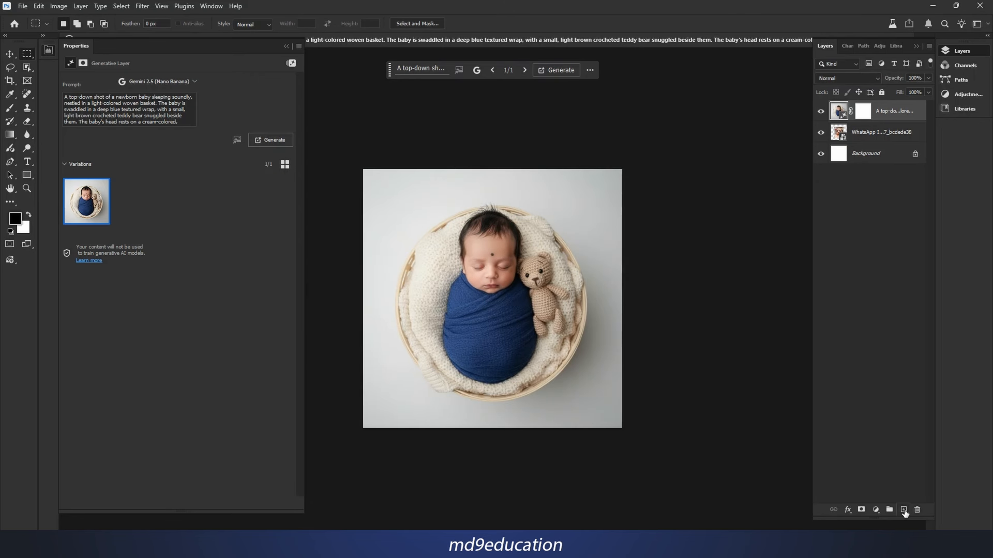
# Add a white color fill layer topped with the full prompt as centered 12 pt Myriad Pro text.
pyautogui.click(903, 510)
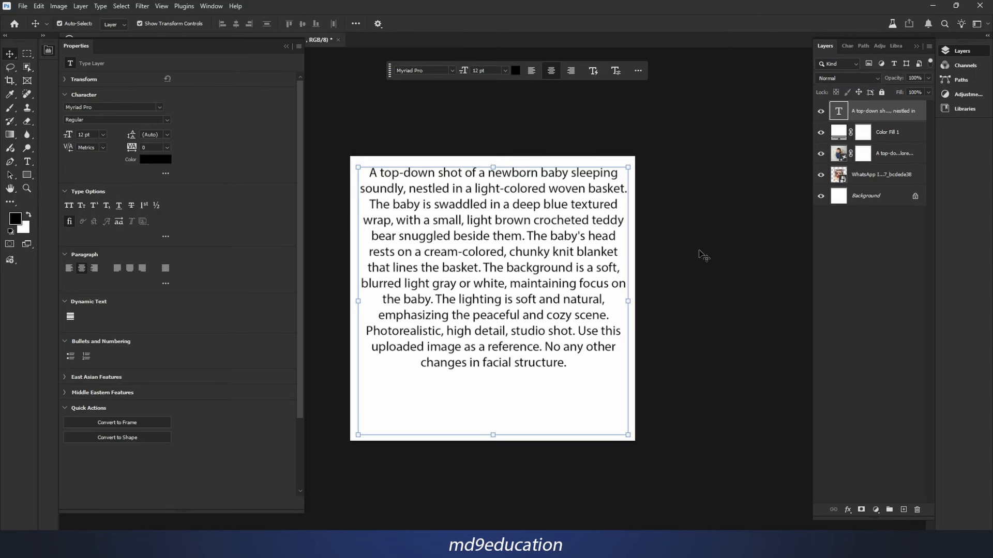
pyautogui.click(724, 262)
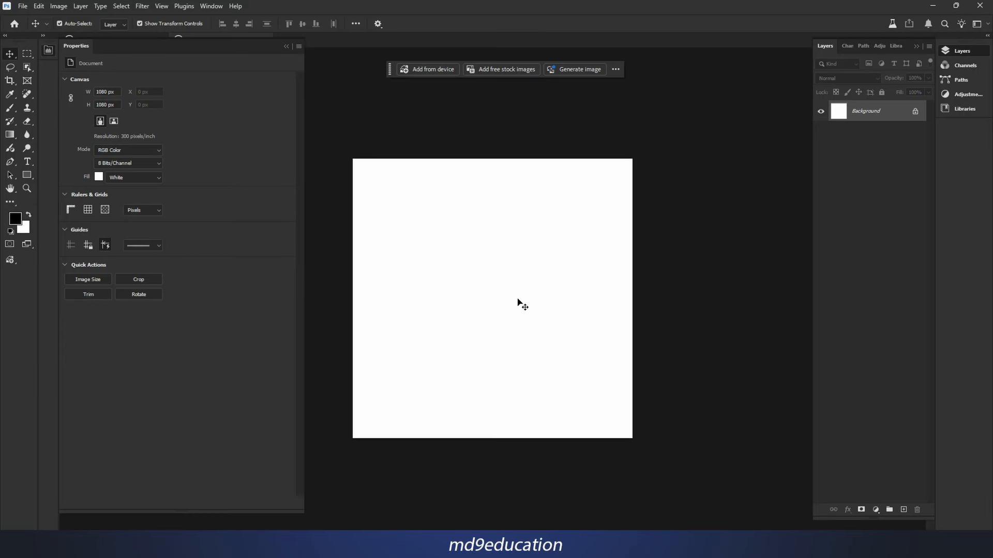
# Place the photo of the baby in the blue hood as an embedded object, scaled down to about 696 × 836 px.
pyautogui.click(23, 7)
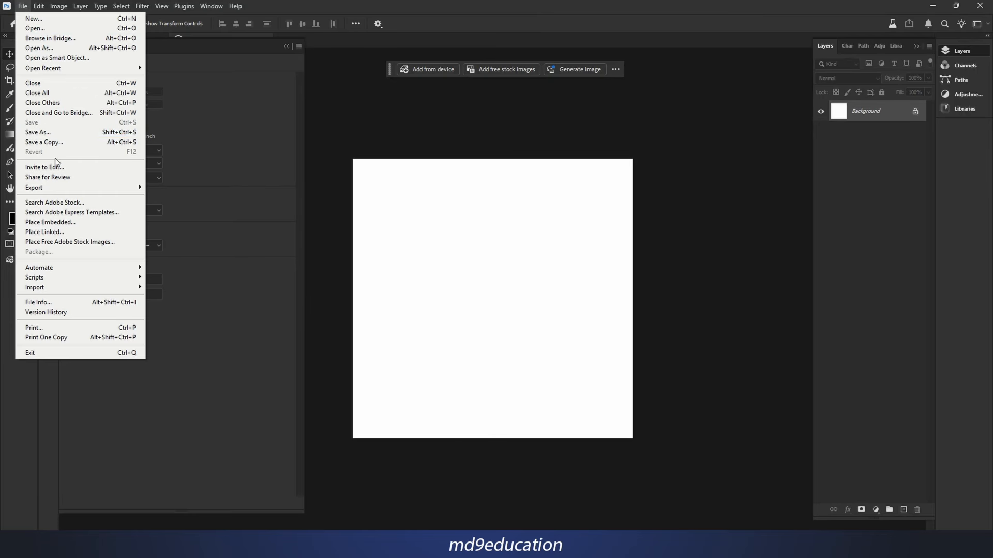
pyautogui.click(50, 222)
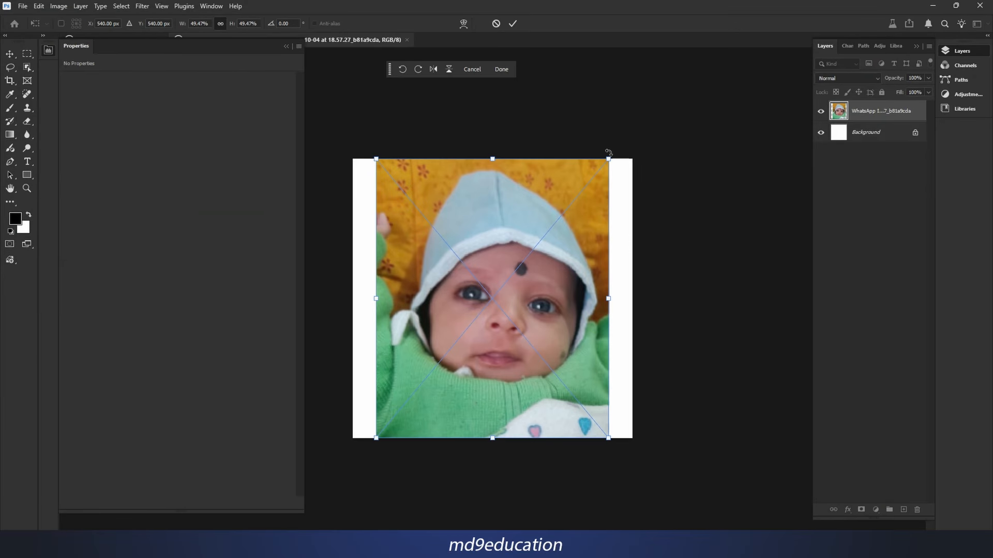
pyautogui.moveTo(609, 154); pyautogui.dragTo(582, 190)
pyautogui.press('Return')
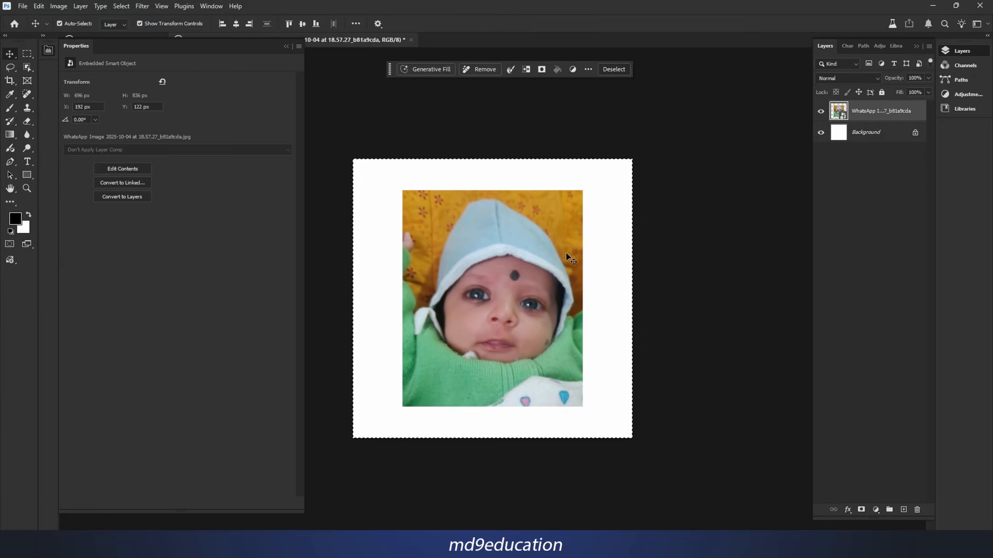
# Run Generative Fill over the whole canvas with the pasted prompt for a newborn sleeping in a rustic woven basket, using Gemini 2.5.
pyautogui.click(429, 69)
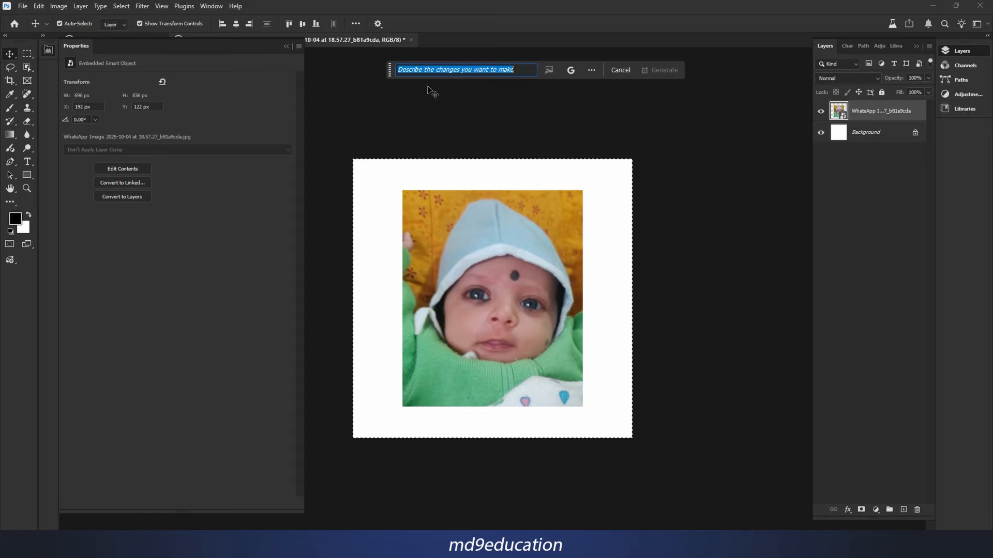
pyautogui.hotkey('ctrl', 'v')
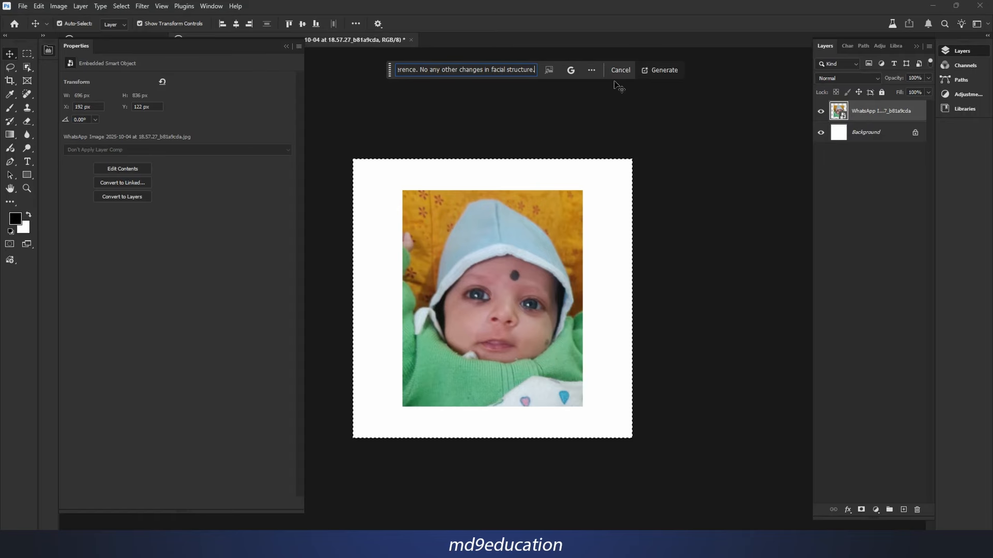
pyautogui.click(671, 70)
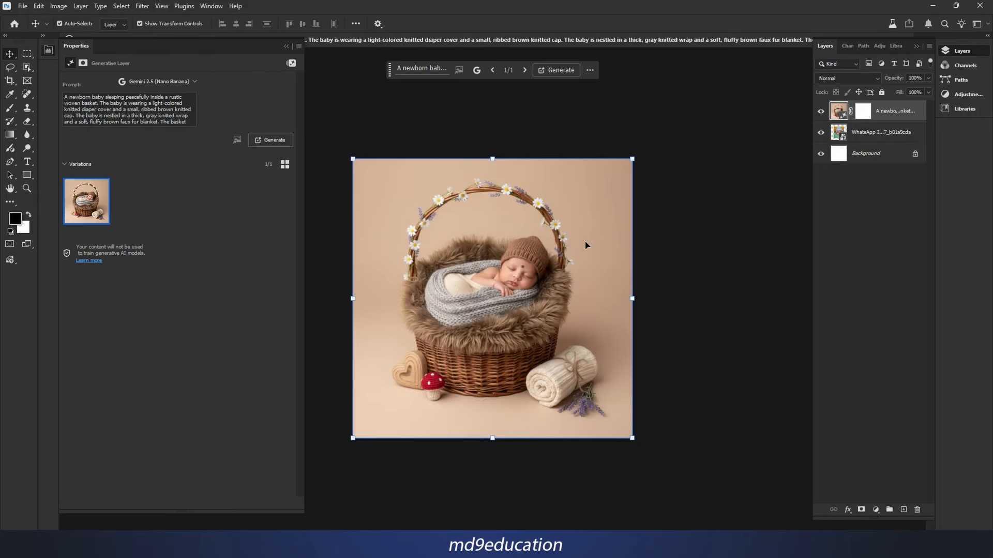
pyautogui.hotkey('ctrl', '0')
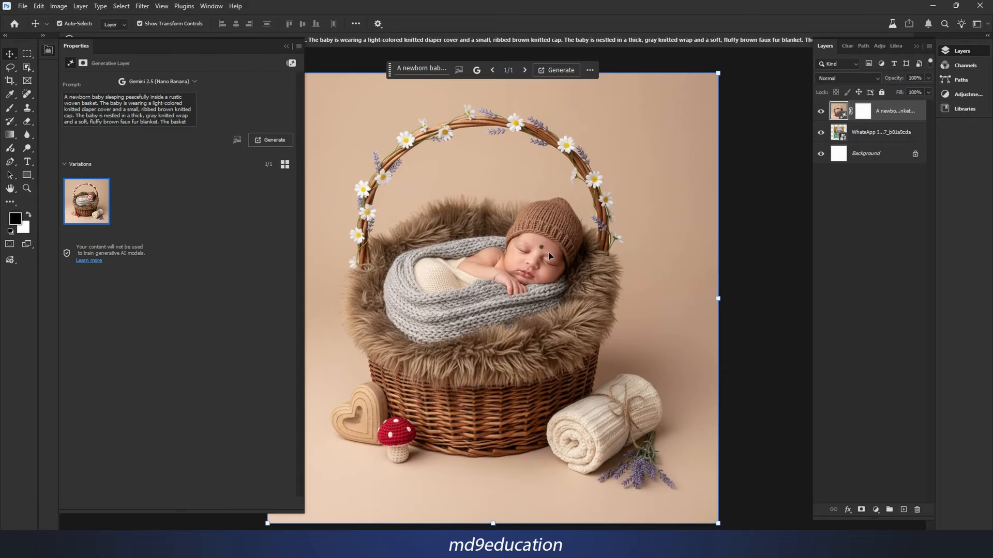
pyautogui.scroll(1, 538, 238)
pyautogui.scroll(-1, 538, 238)
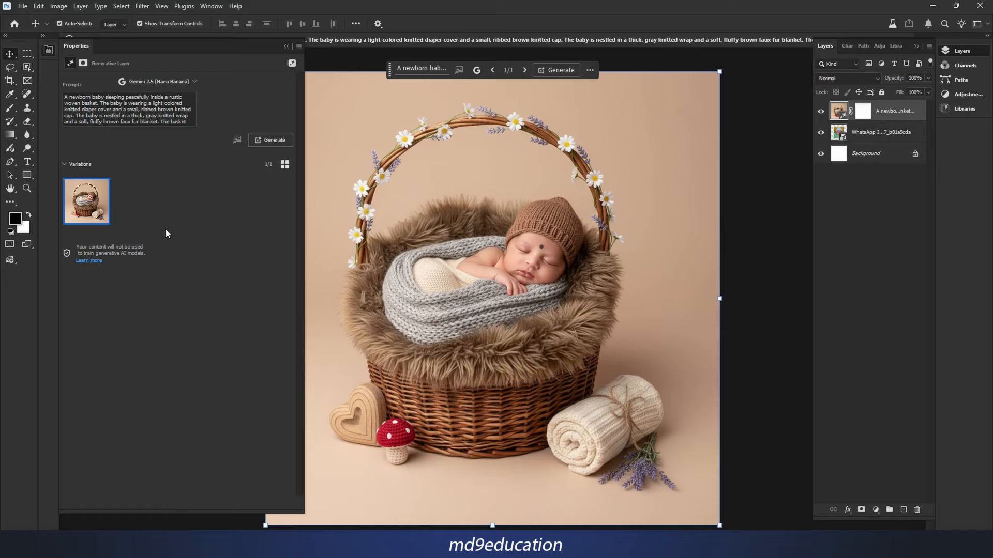
# Generate a second variation from the same basket prompt and display it in place of the first result.
pyautogui.click(267, 140)
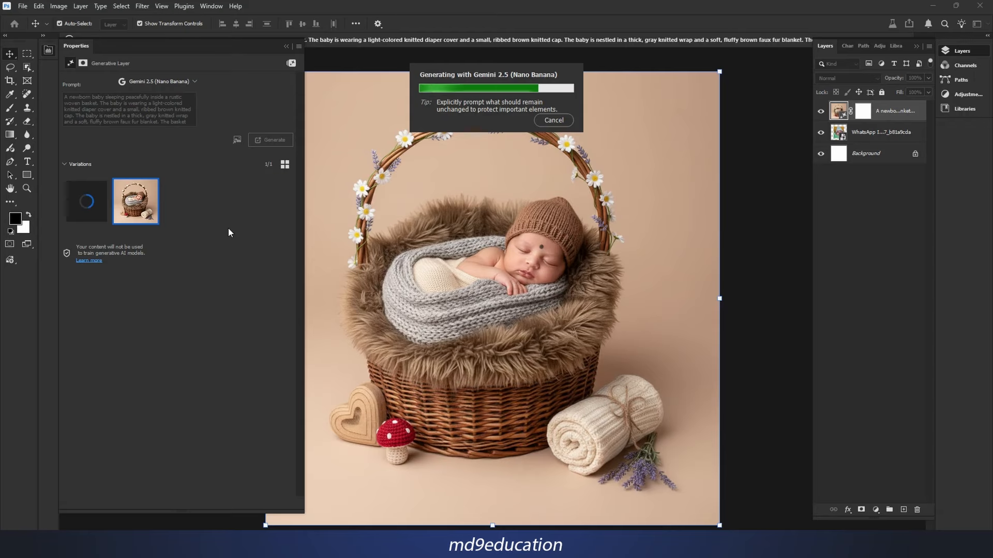
pyautogui.click(132, 209)
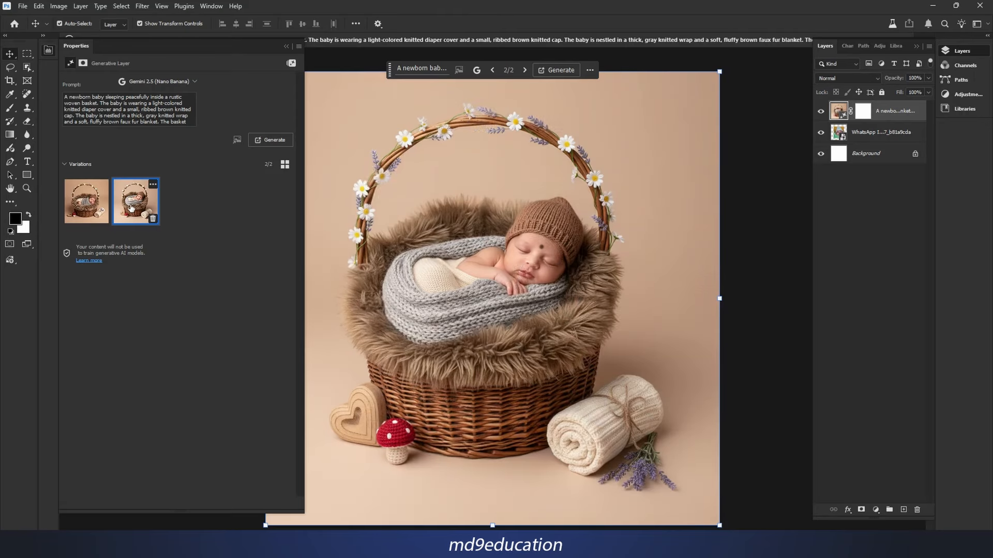
pyautogui.click(86, 202)
pyautogui.hotkey('ctrl', '-')
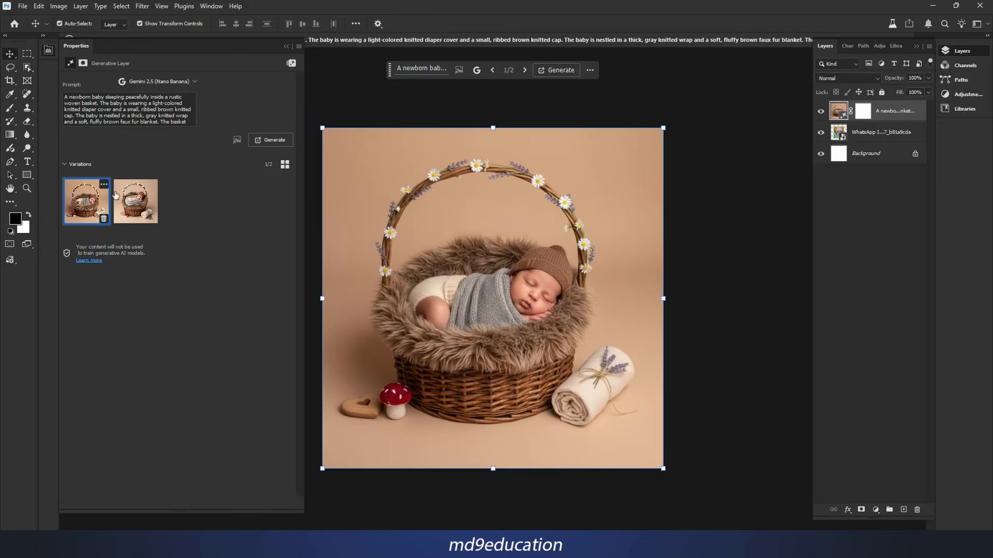
# Generate a third variation of the basket scene and examine it at a larger view.
pyautogui.click(273, 140)
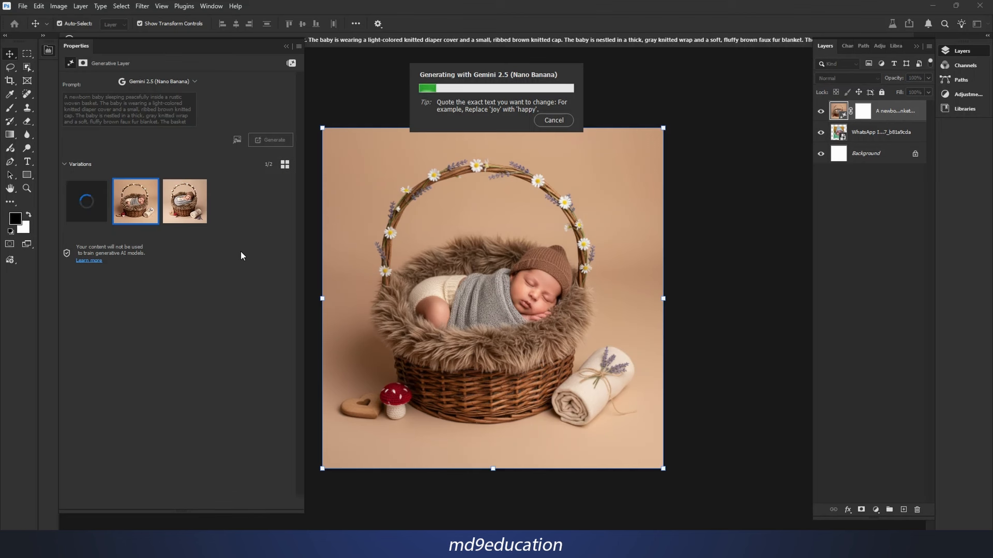
pyautogui.hotkey('ctrl', '+')
pyautogui.hotkey('ctrl', '+')
pyautogui.hotkey('ctrl', '-')
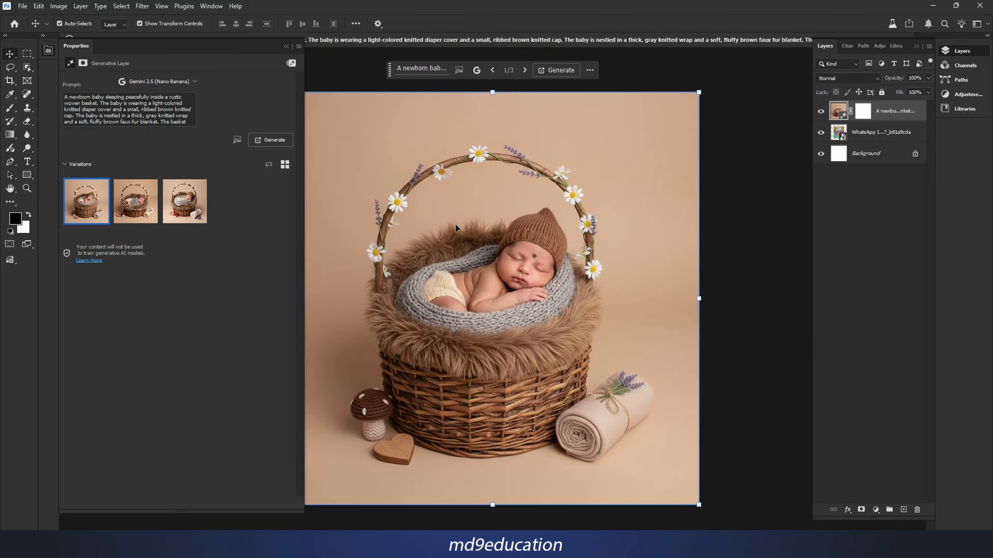
# Compare the newest and first generated variations and make the first one, with the red mushroom and heart, active.
pyautogui.click(184, 201)
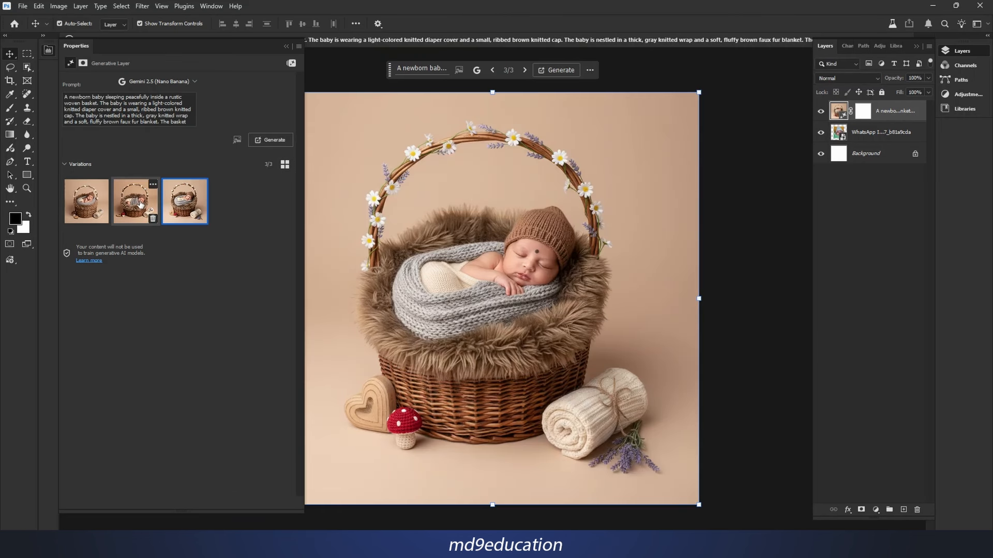
pyautogui.click(86, 201)
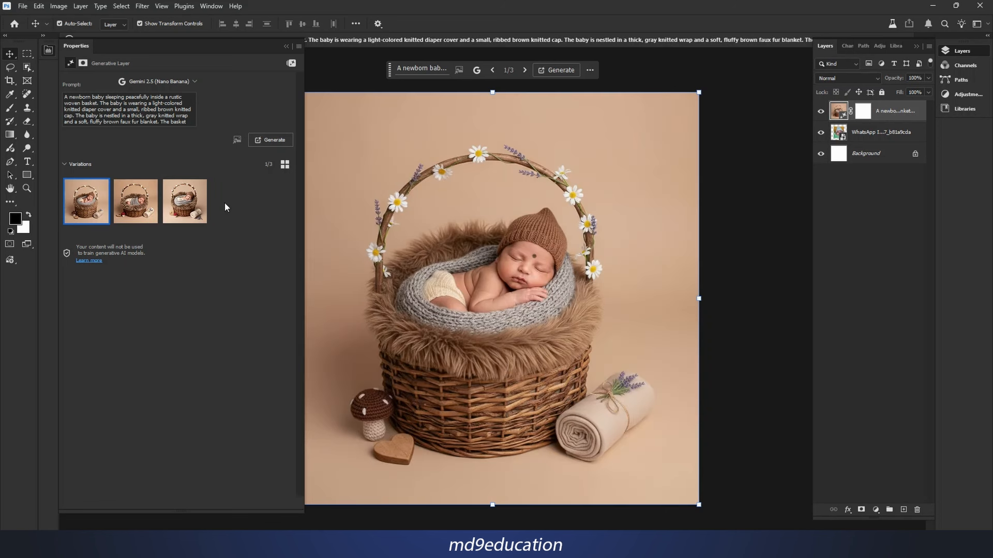
pyautogui.click(181, 205)
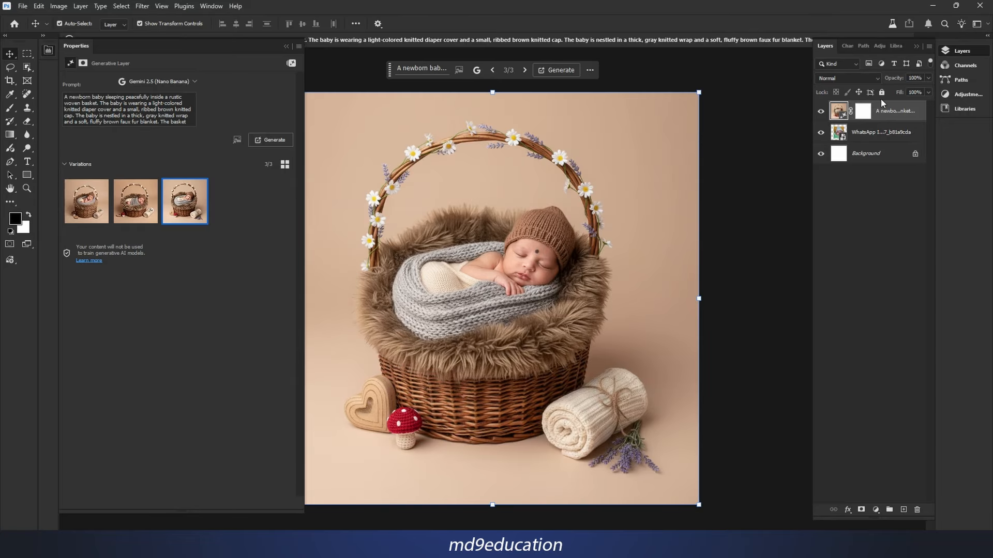
# Hide the generated layer, move it beneath the hooded baby photo, and delete that photo's layer.
pyautogui.click(820, 111)
pyautogui.moveTo(894, 116); pyautogui.dragTo(888, 140)
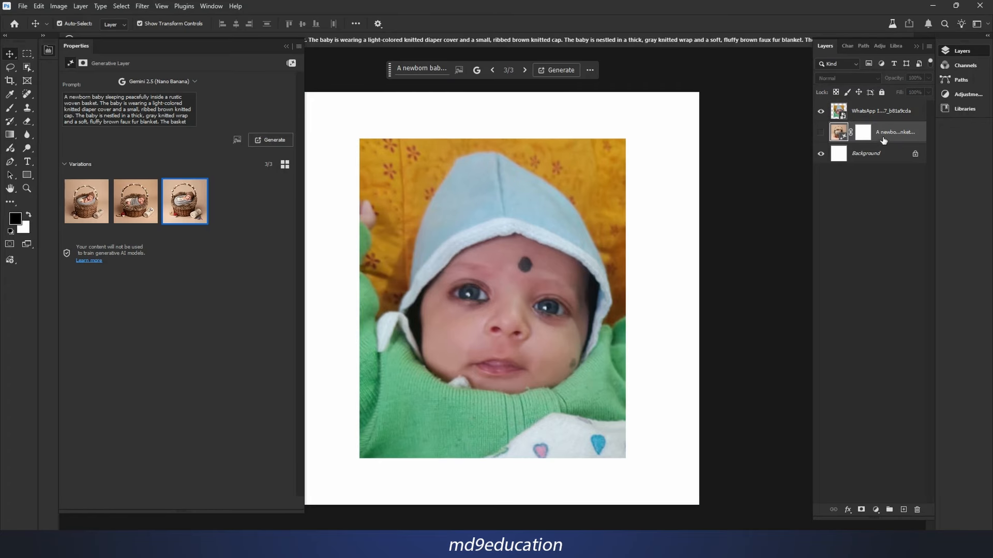
pyautogui.click(879, 111)
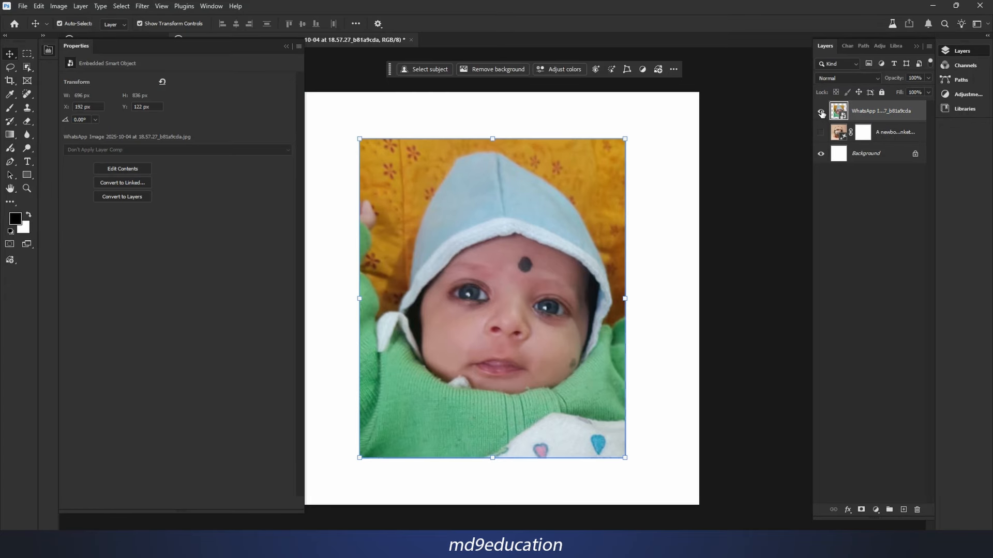
pyautogui.moveTo(875, 120); pyautogui.dragTo(916, 510)
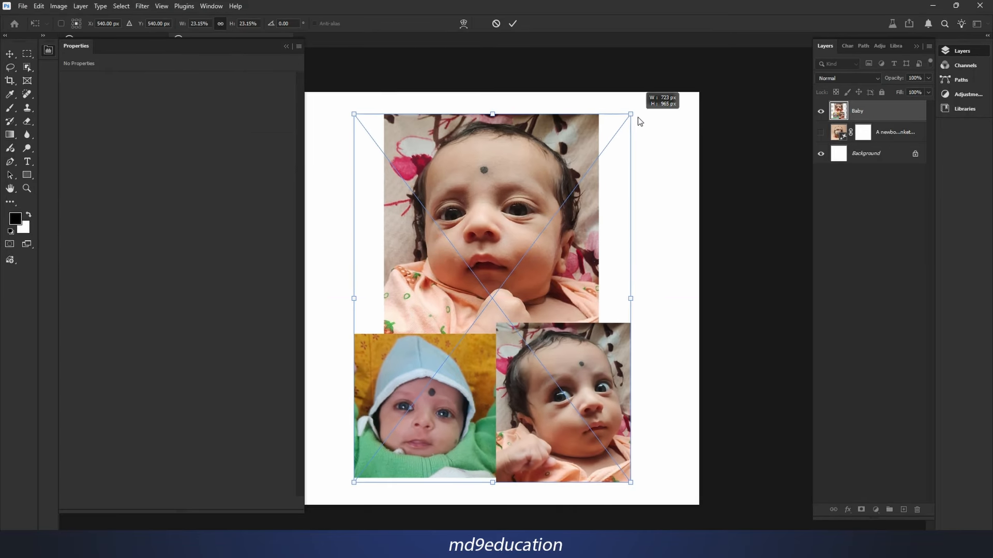
# Place the three-photo collage Baby.jpg at about 723 × 964 px and position it near the middle of the canvas.
pyautogui.moveTo(562, 253); pyautogui.dragTo(585, 253)
pyautogui.press('Return')
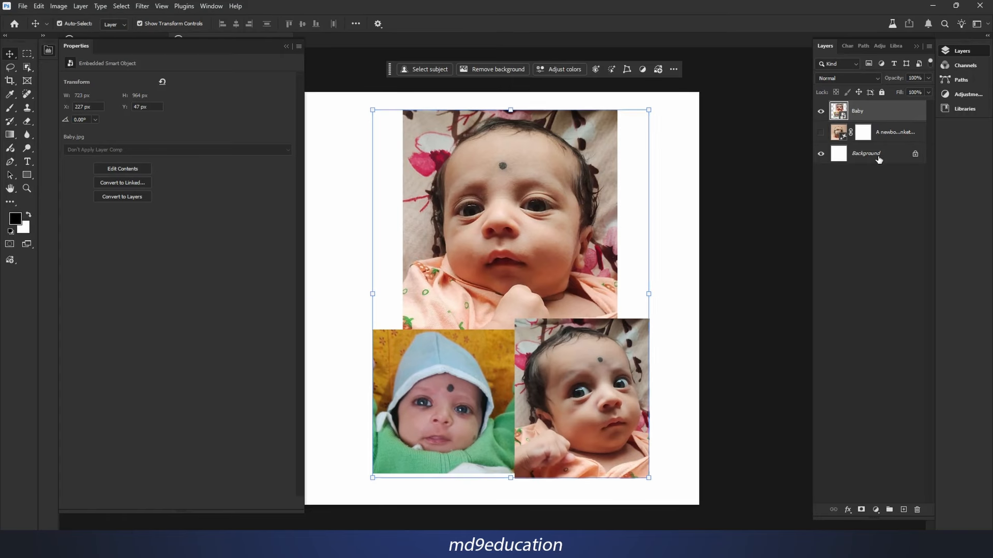
pyautogui.moveTo(514, 200); pyautogui.dragTo(506, 199)
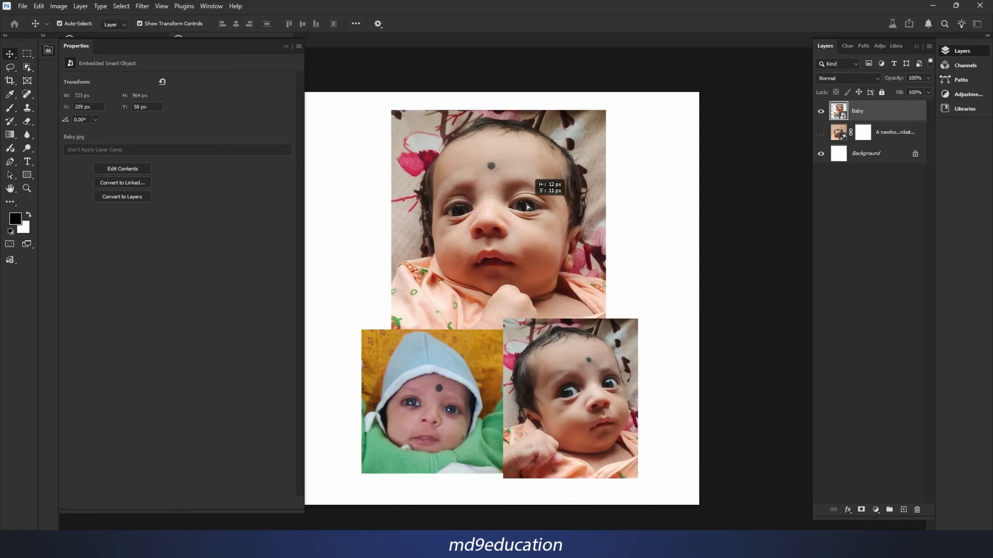
# Enlarge the three-photo collage slightly to about 736 × 982 px and position it near the middle of the canvas.
pyautogui.moveTo(527, 207); pyautogui.dragTo(527, 207)
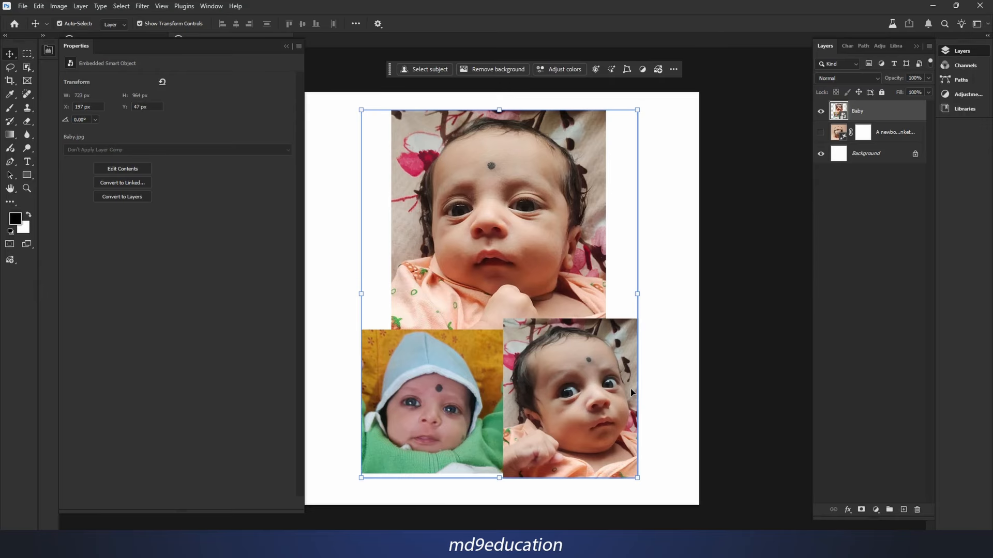
pyautogui.moveTo(537, 348); pyautogui.dragTo(531, 354)
pyautogui.moveTo(509, 268); pyautogui.dragTo(540, 274)
pyautogui.moveTo(640, 112); pyautogui.dragTo(642, 110)
pyautogui.press('Return')
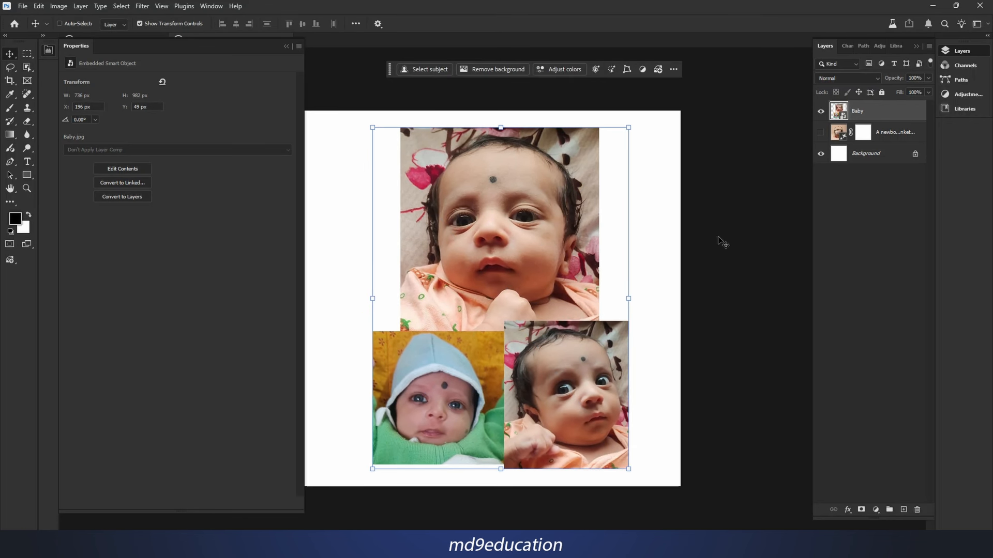
# Run Generative Fill over the whole canvas with the rustic woven basket prompt using Gemini 2.5 (Nano Banana), and generate two more variations.
pyautogui.hotkey('ctrl', 'a')
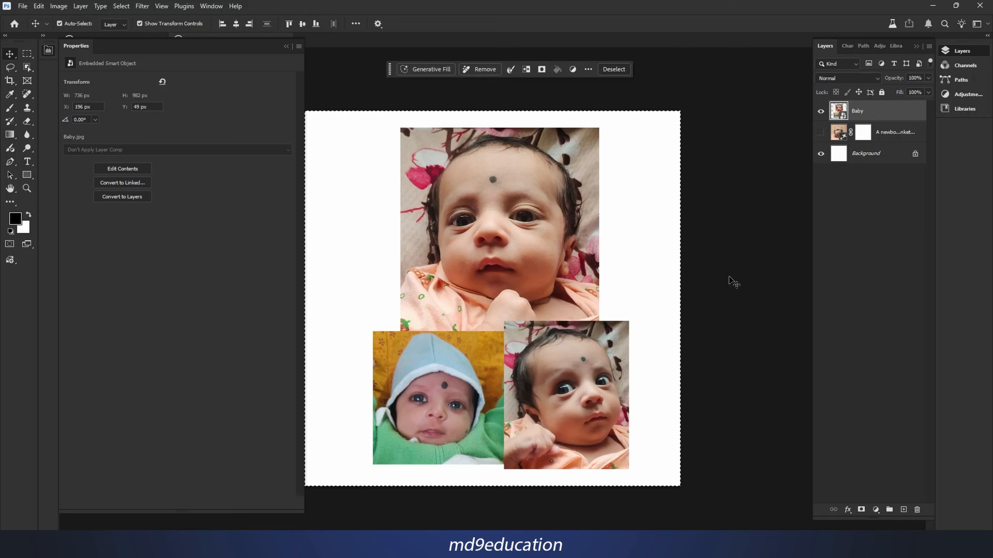
pyautogui.click(421, 70)
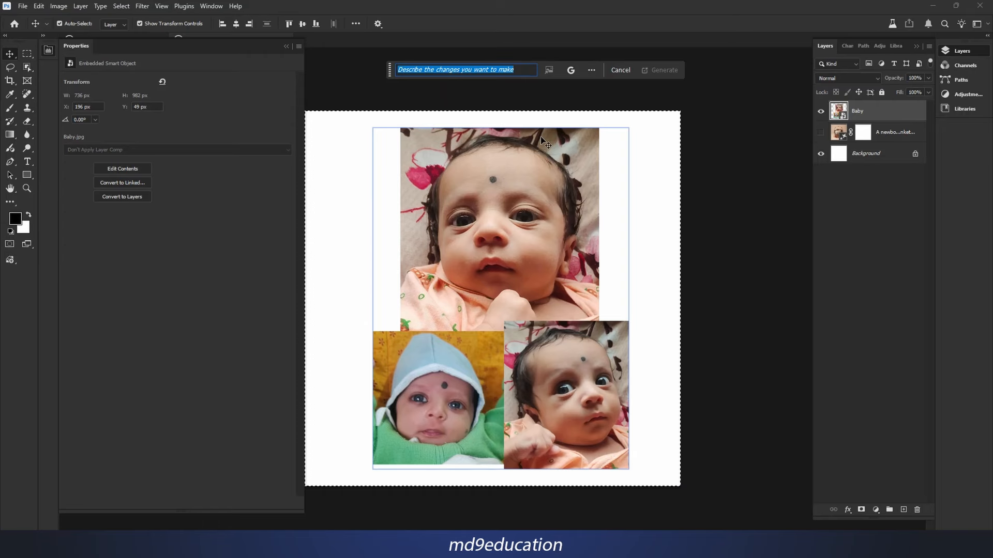
pyautogui.press('ctrl')
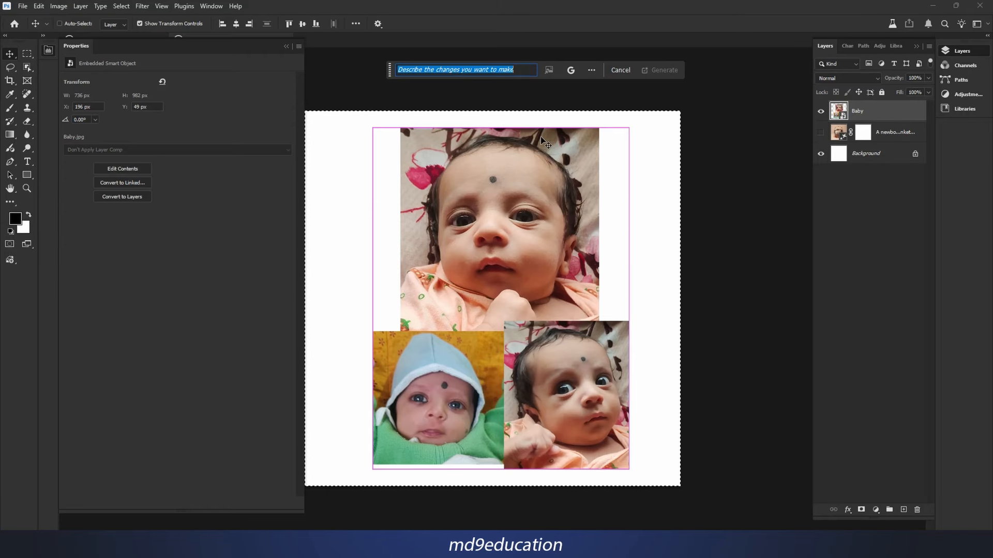
pyautogui.hotkey('ctrl', 'v')
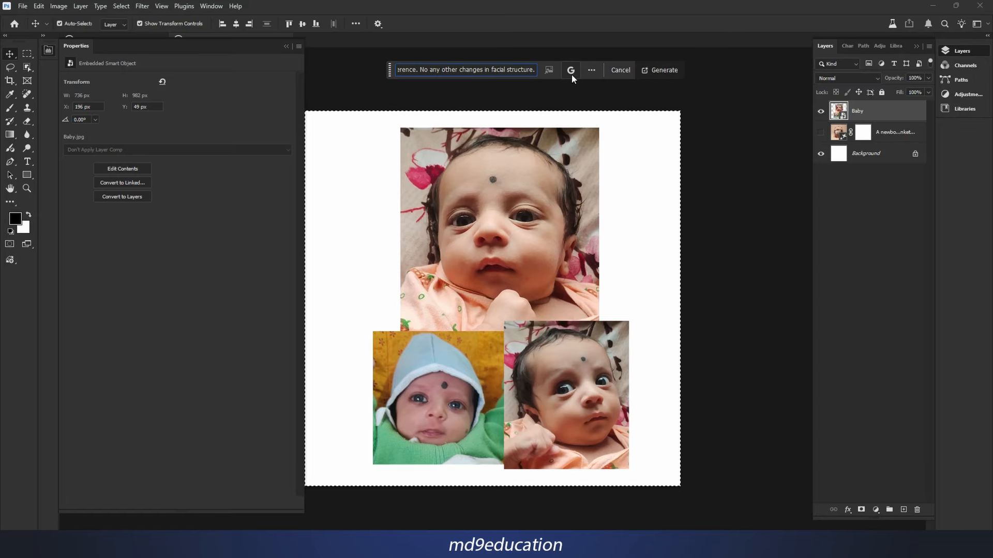
pyautogui.click(664, 71)
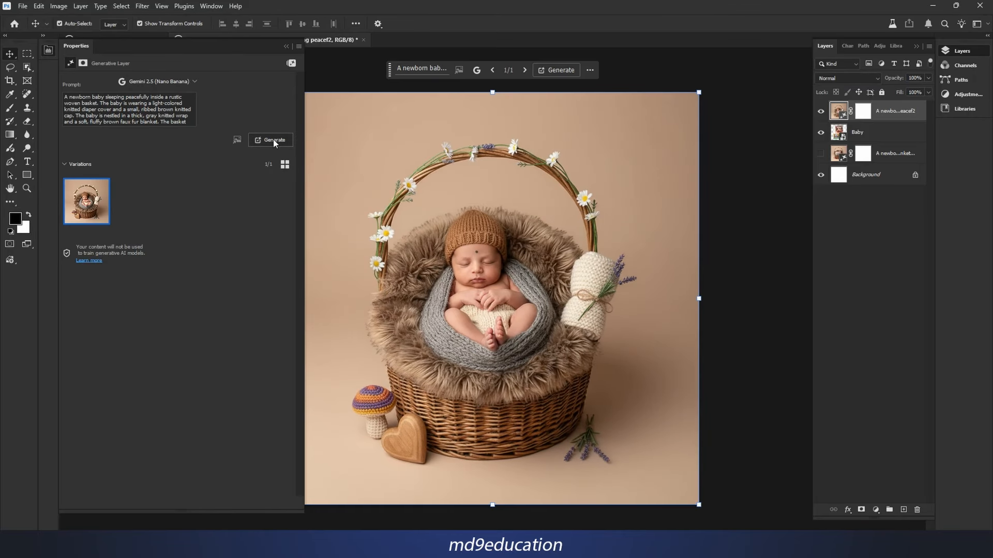
pyautogui.click(273, 139)
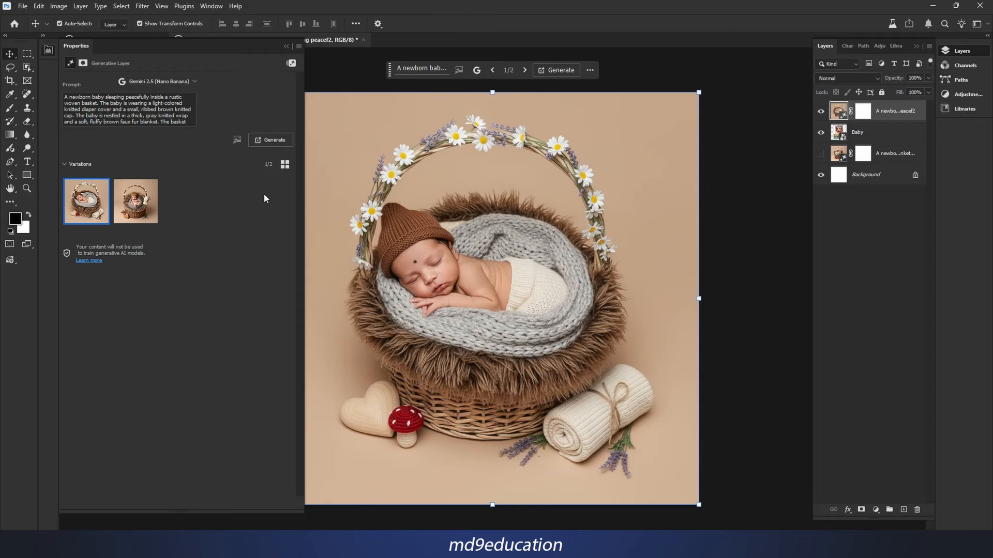
pyautogui.click(263, 144)
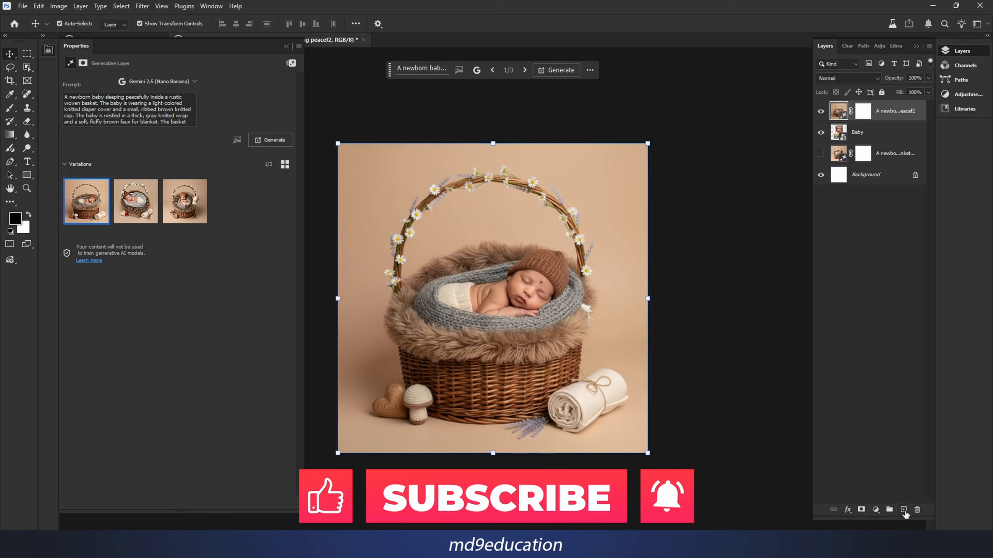
# Add a white layer above the generated basket scene and put the basket prompt on it as centred 11 pt Myriad Pro text.
pyautogui.click(903, 510)
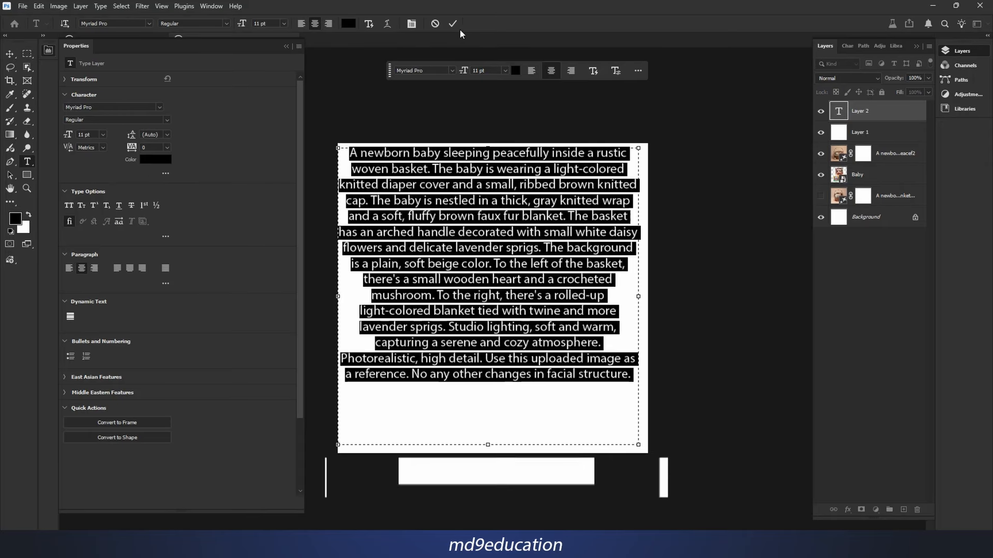
pyautogui.hotkey('ctrl', 'Return')
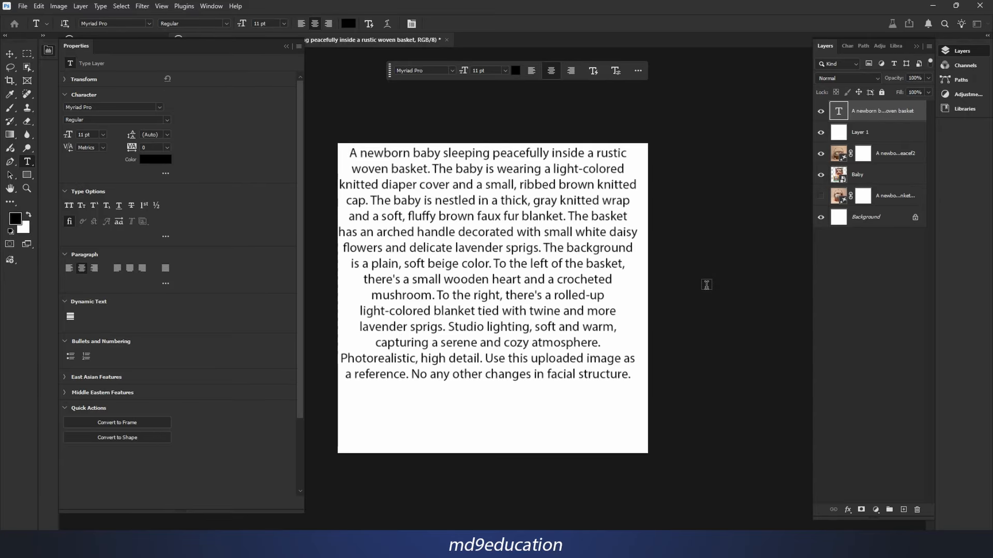
# Create a new document with the Baby.jpg collage at 750 × 1000 px and run Generative Fill over its whole canvas with the "dreamy sky" prompt.
pyautogui.hotkey('ctrl', 'n')
pyautogui.press('Return')
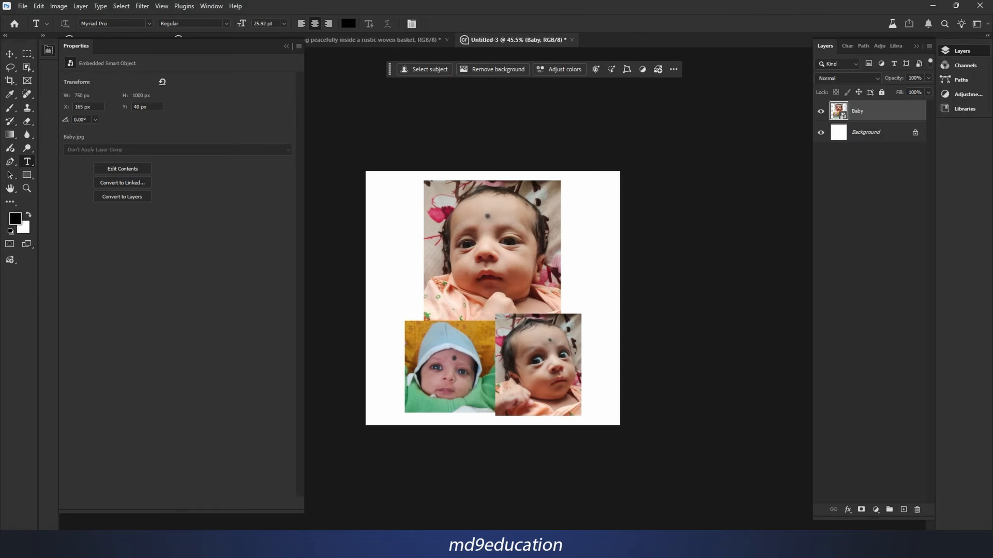
pyautogui.hotkey('ctrl', 'a')
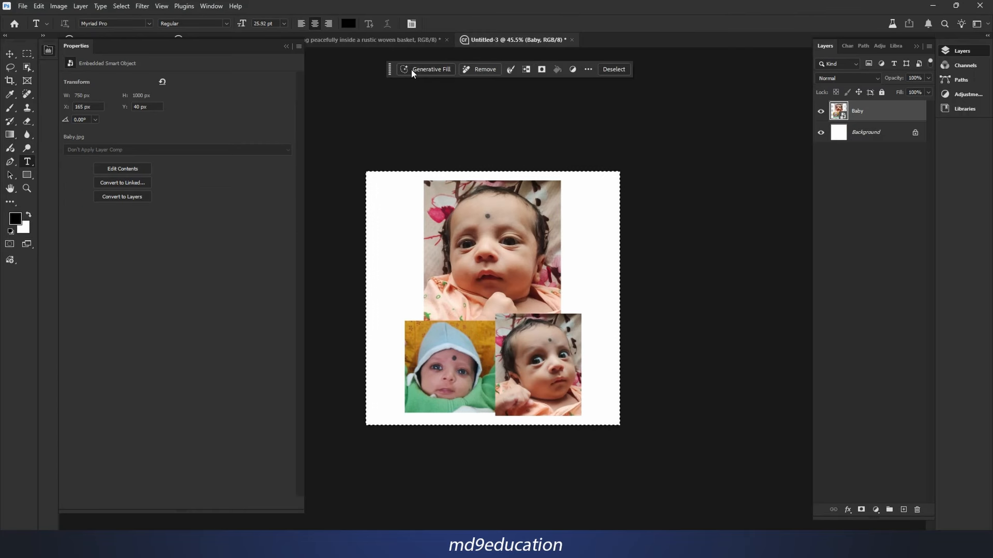
pyautogui.click(421, 67)
pyautogui.hotkey('ctrl', 'v')
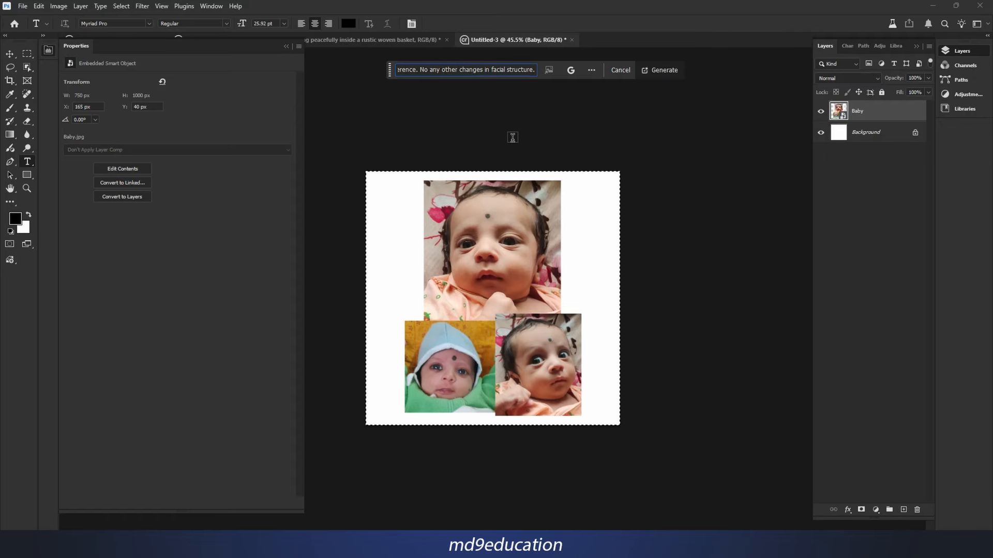
pyautogui.click(664, 71)
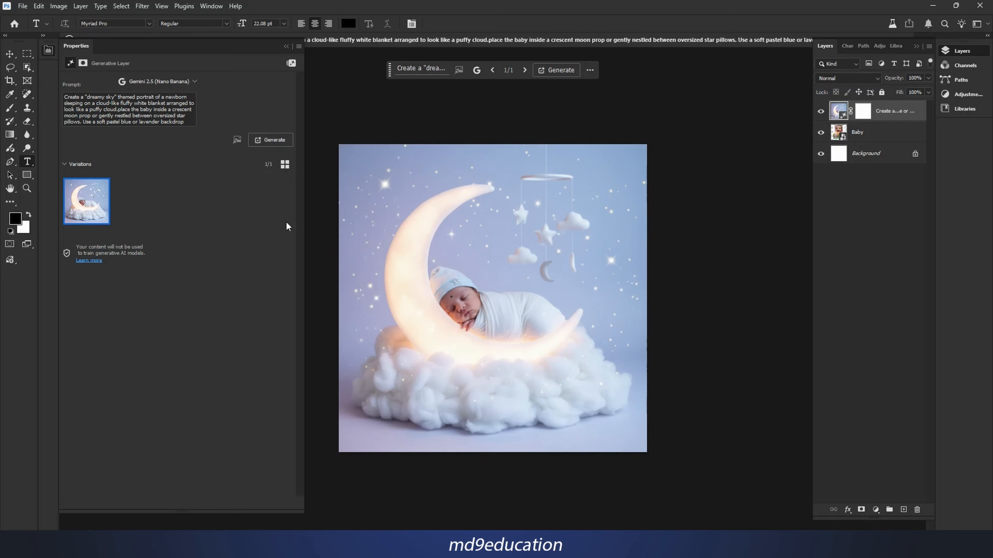
# Generate two more variations of the dreamy sky crescent moon portrait, examining the result at a larger view.
pyautogui.click(258, 141)
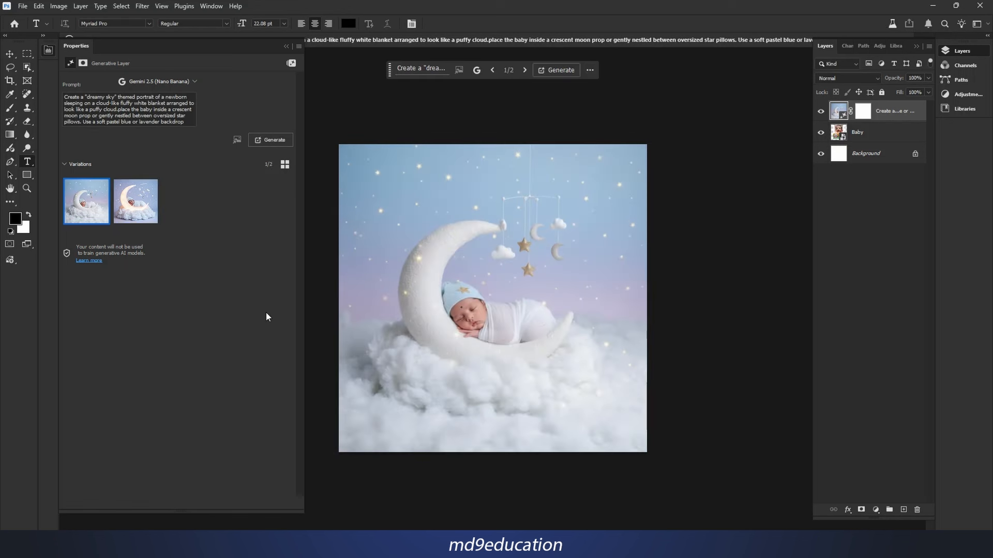
pyautogui.hotkey('ctrl', '+')
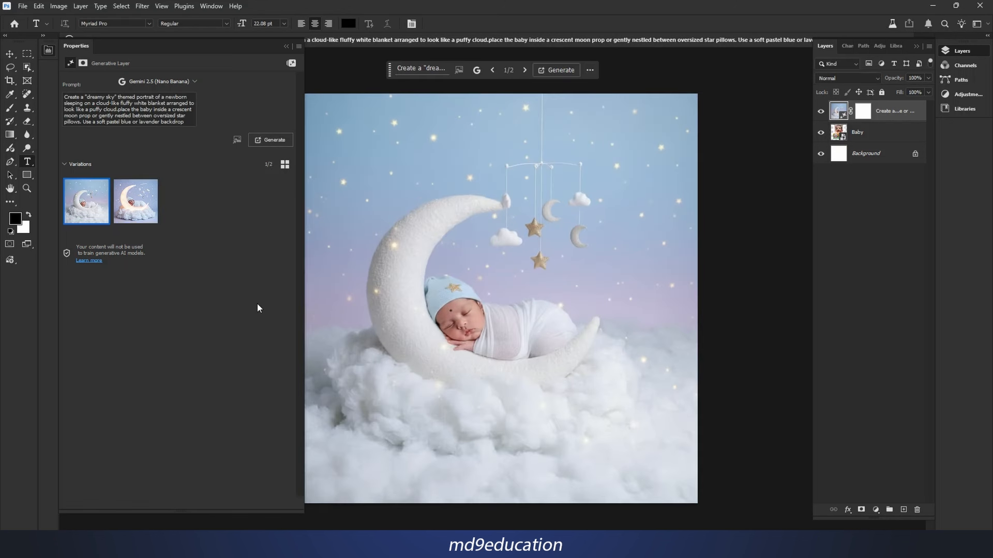
pyautogui.click(271, 138)
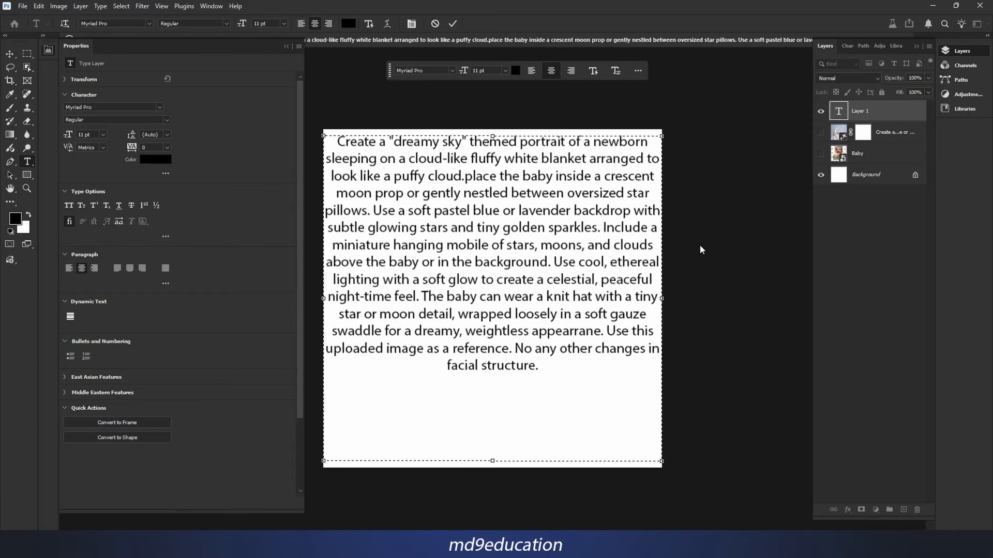
# Commit the "dreamy sky" prompt text layer and create a new blank white 1080 × 1080 px document at 300 ppi.
pyautogui.click(22, 7)
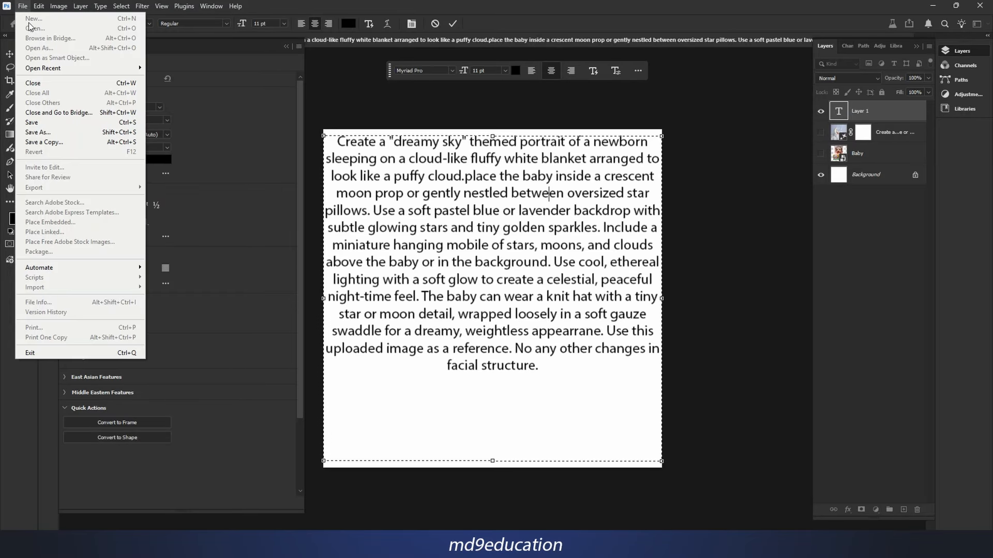
pyautogui.click(458, 33)
pyautogui.click(453, 23)
pyautogui.hotkey('ctrl', 'n')
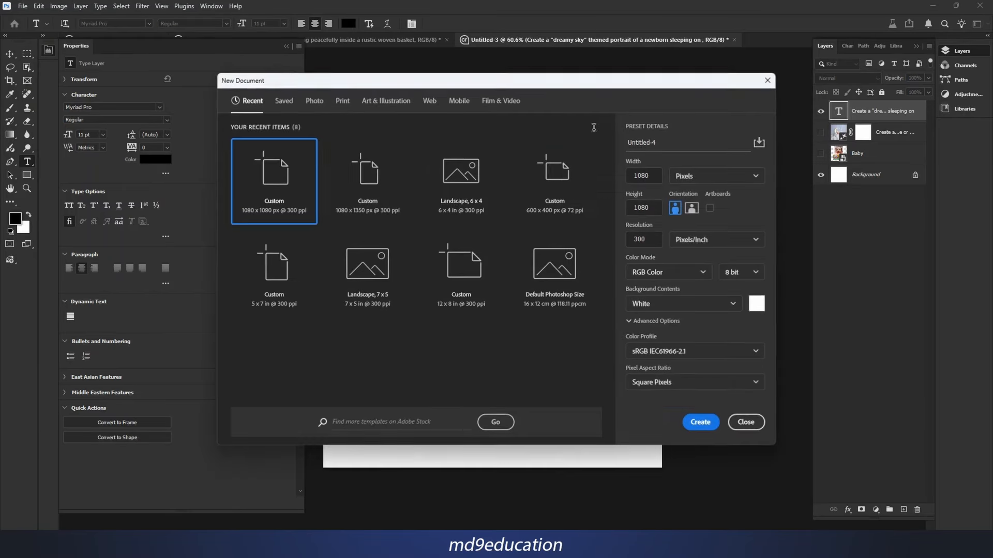
pyautogui.press('Return')
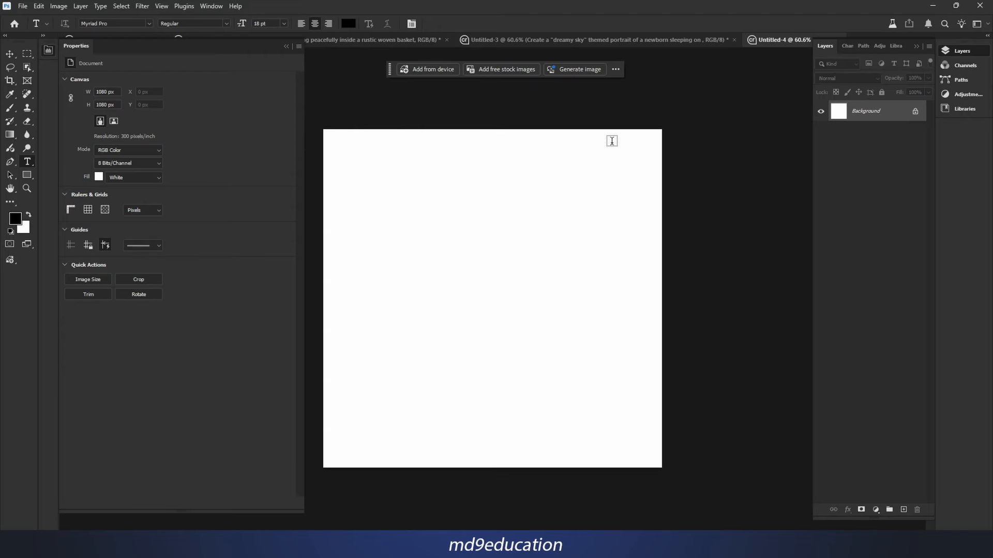